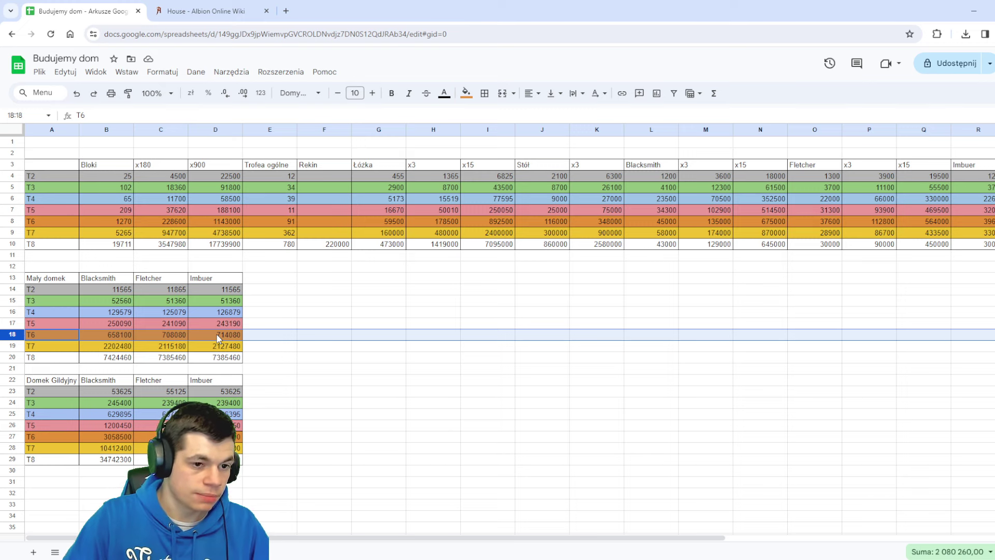
# Step: Examine the T6, T7 and T8 cost rows of the Mały domek table
pyautogui.click(11, 345)
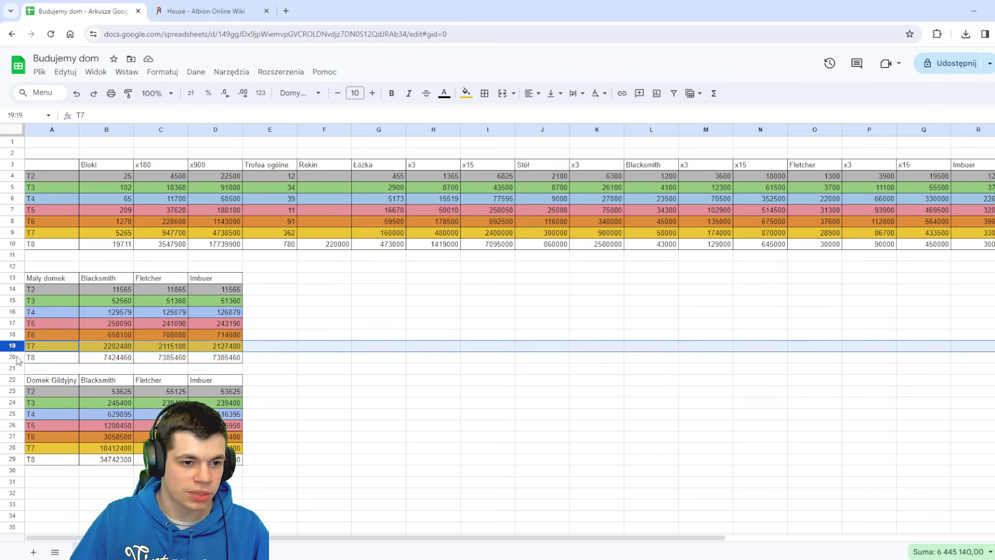
pyautogui.click(17, 358)
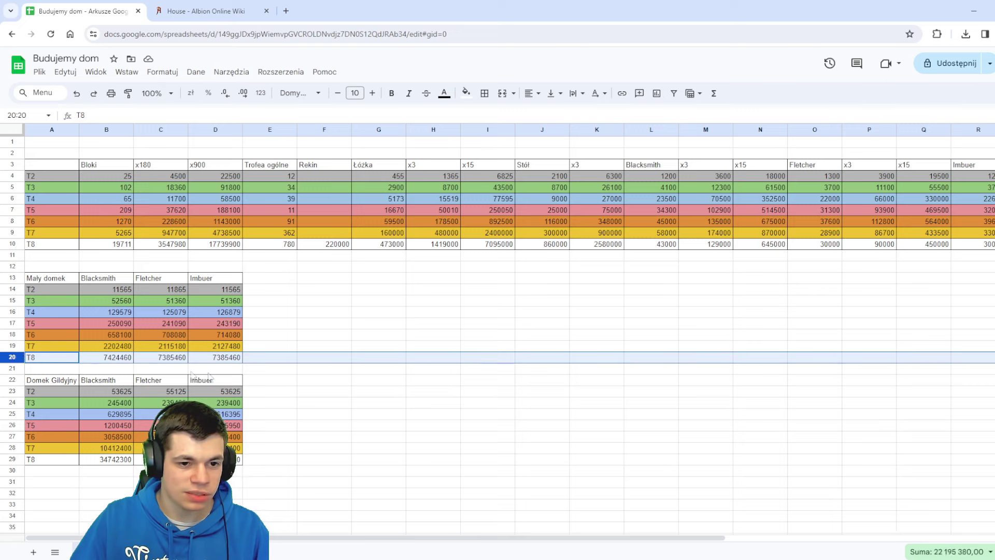
pyautogui.click(12, 335)
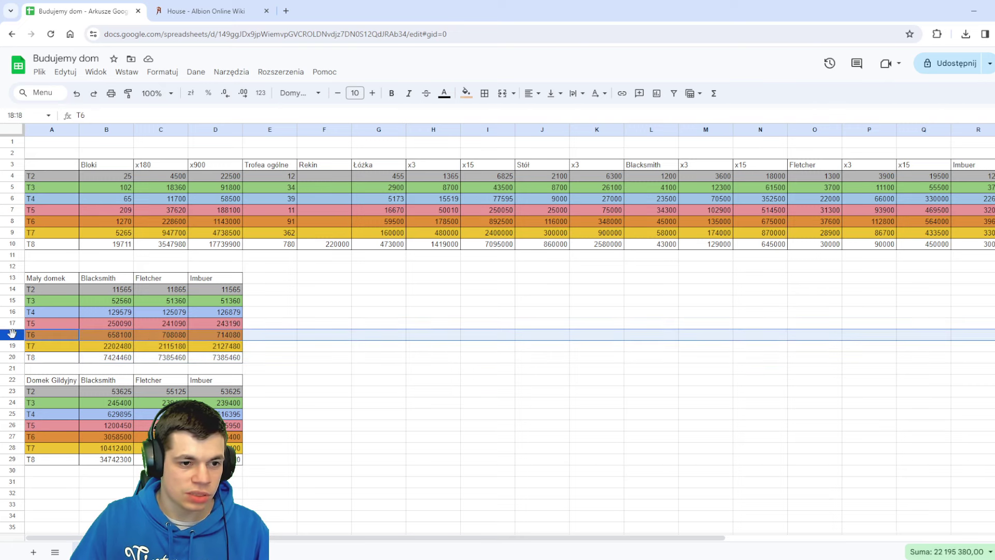
pyautogui.click(267, 337)
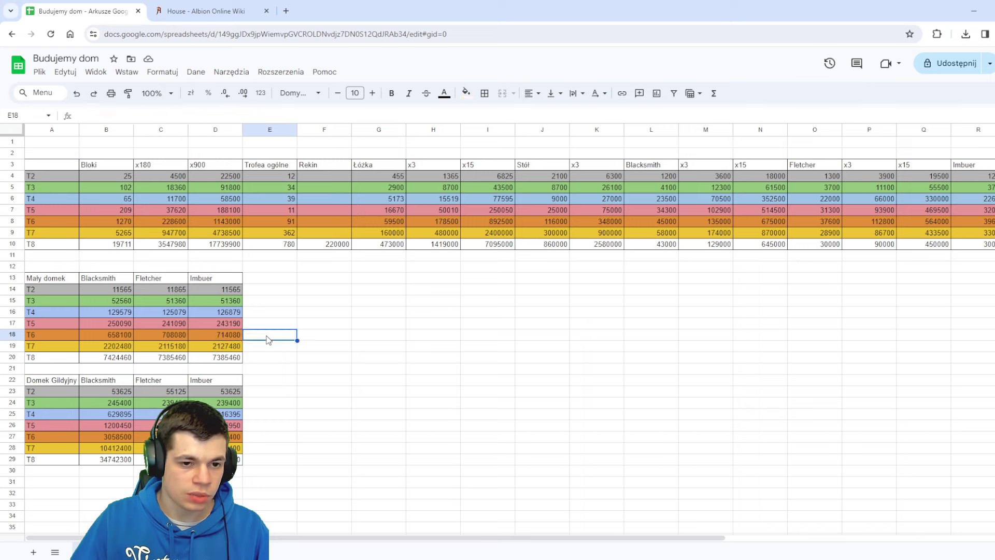
pyautogui.click(316, 389)
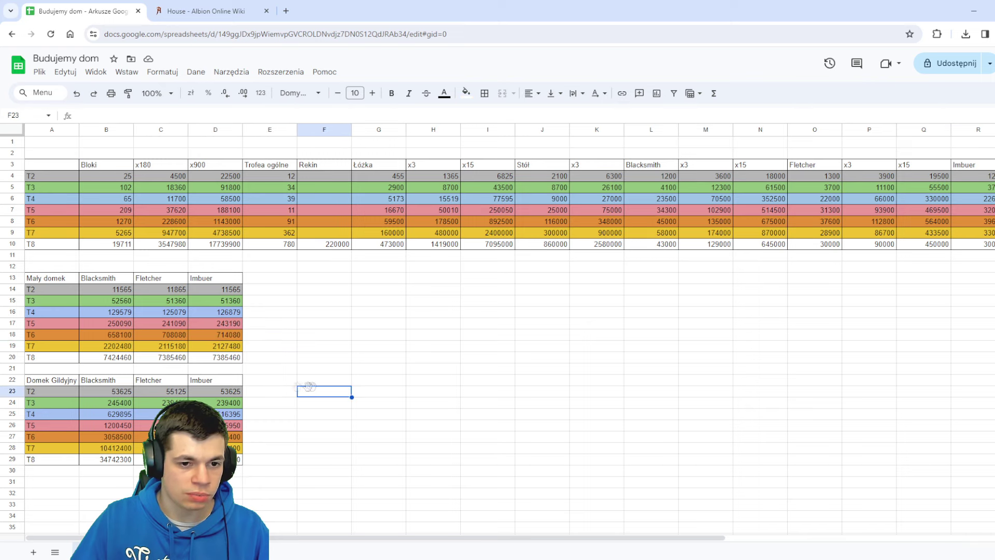
pyautogui.click(15, 346)
pyautogui.click(13, 356)
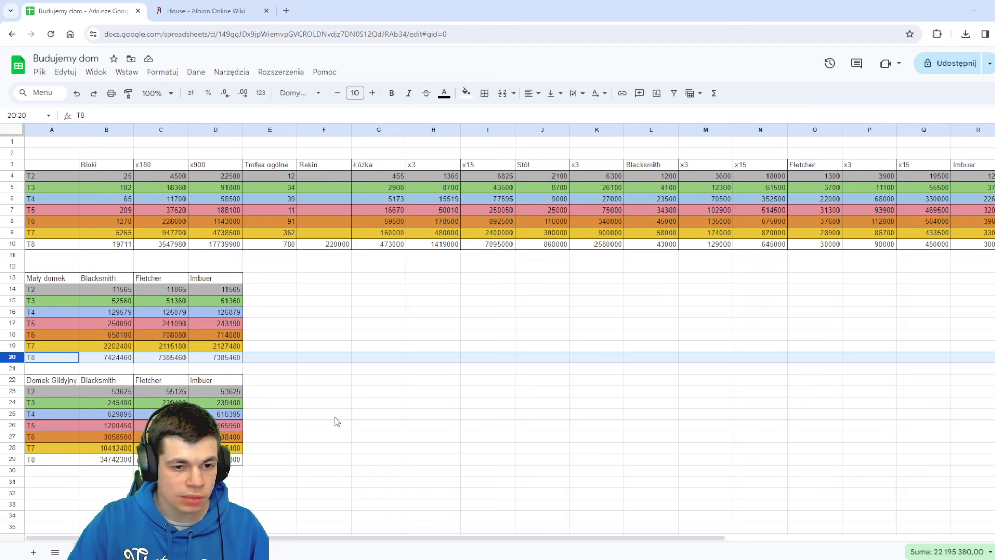
pyautogui.click(288, 394)
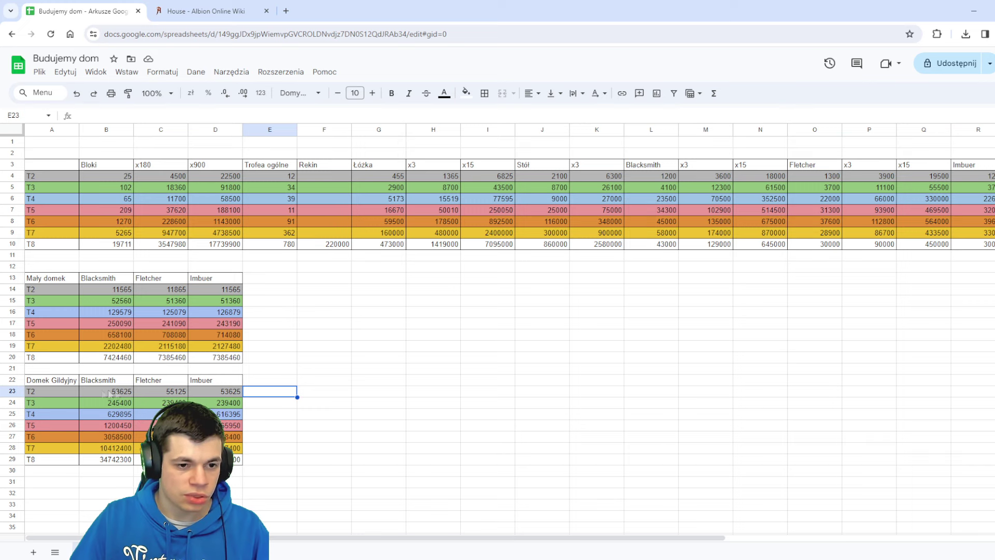
# Step: Check the T2 and T8 rows of the Domek Gildyjny table, including the T8 Blacksmith cost
pyautogui.click(12, 391)
pyautogui.click(12, 459)
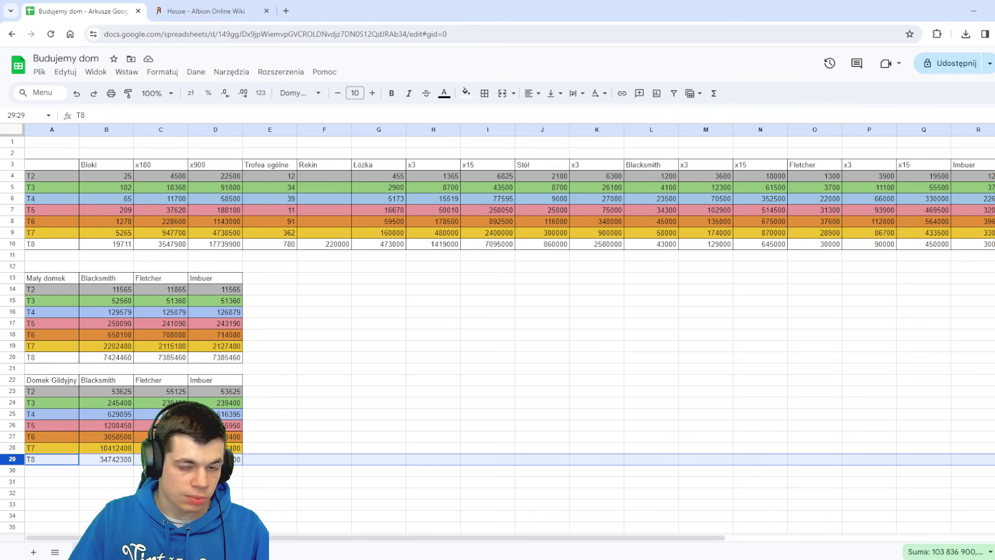
pyautogui.click(123, 459)
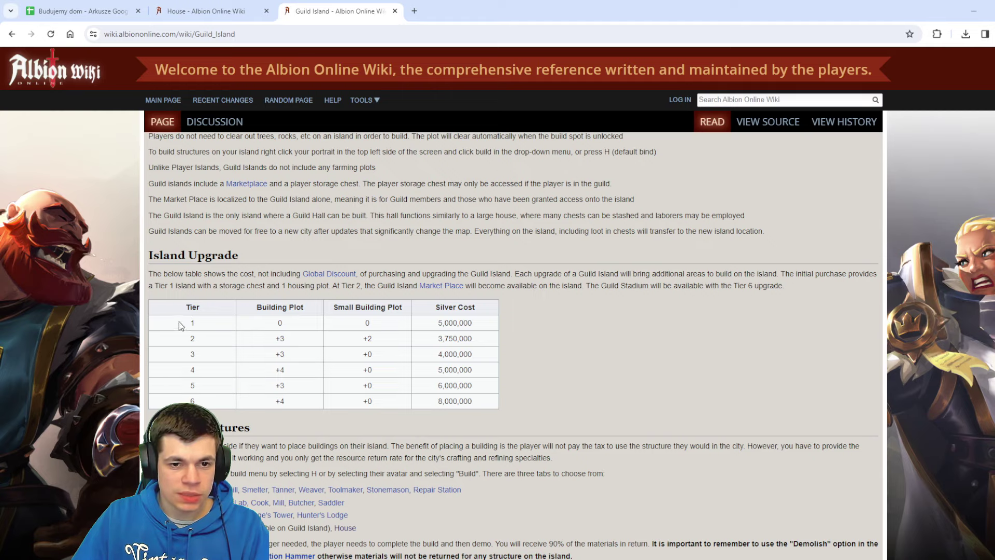
# Step: Read the Guild Island wiki page's general information and the Tier 1 silver cost in its Island Upgrade table
pyautogui.scroll(1, 187, 320)
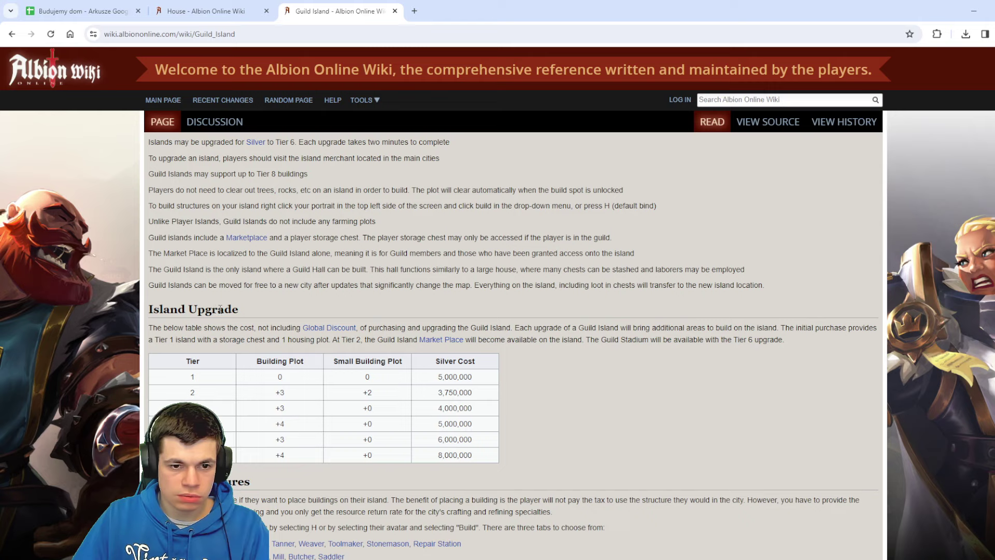
pyautogui.scroll(4, 235, 310)
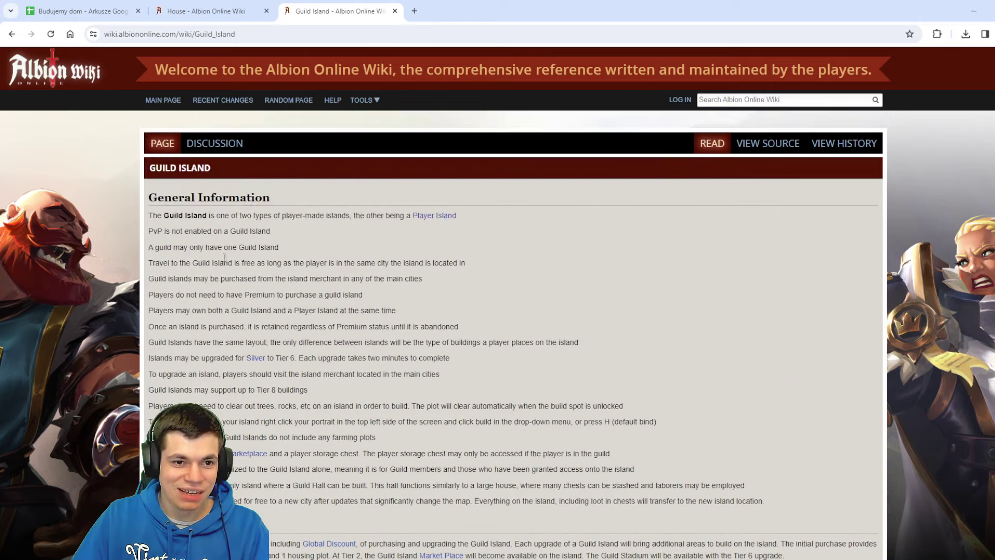
pyautogui.moveTo(162, 216); pyautogui.dragTo(192, 217)
pyautogui.scroll(-4, 233, 291)
pyautogui.doubleClick(192, 376)
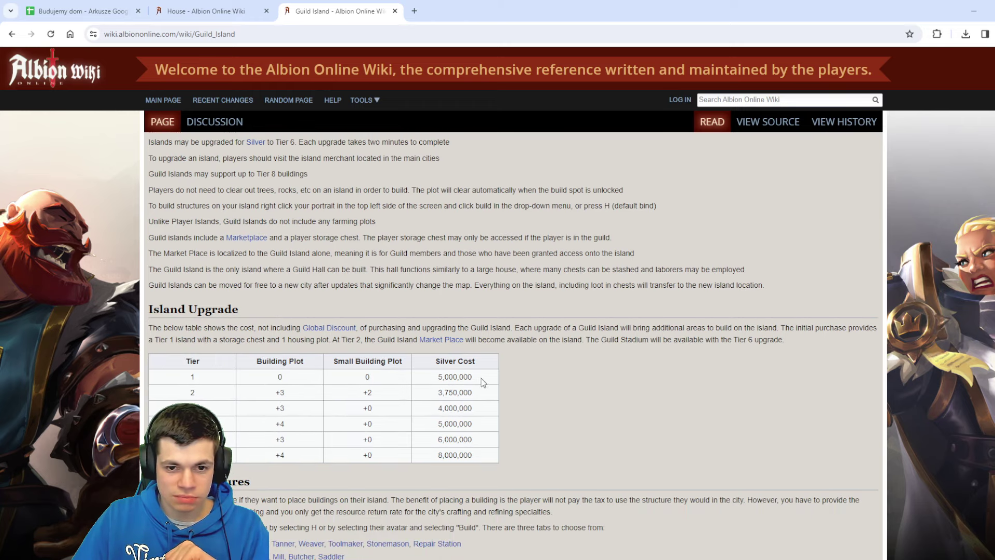
pyautogui.click(430, 382)
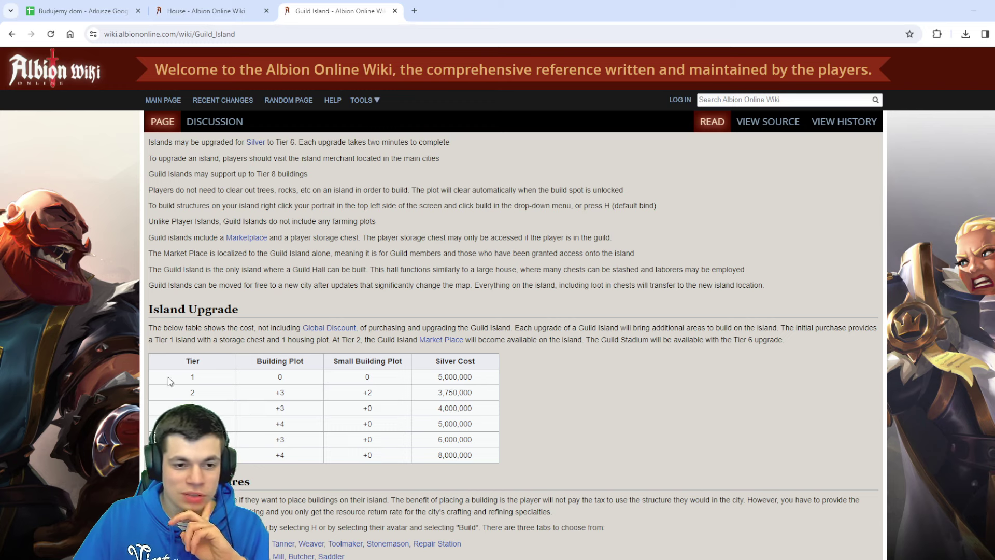
pyautogui.moveTo(170, 377); pyautogui.dragTo(494, 382)
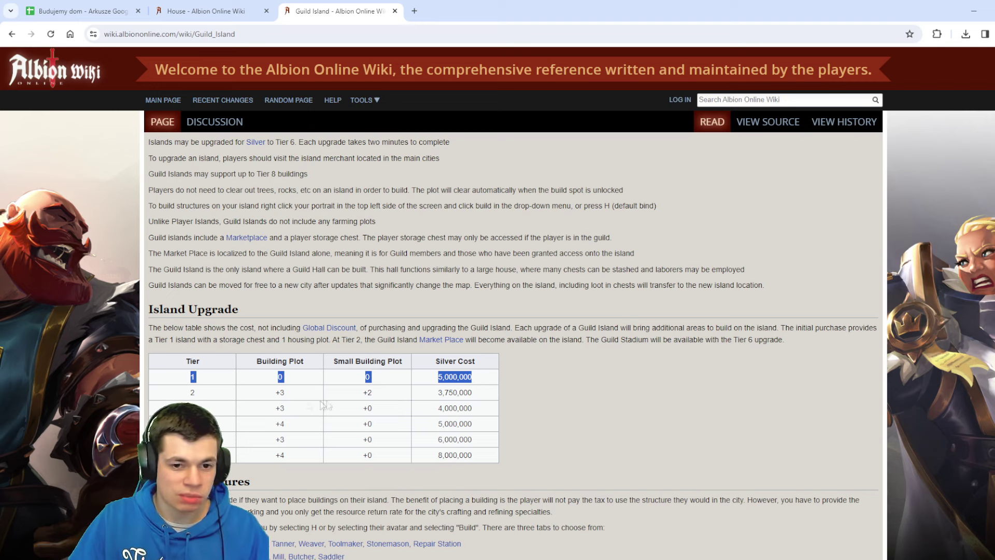
pyautogui.click(475, 381)
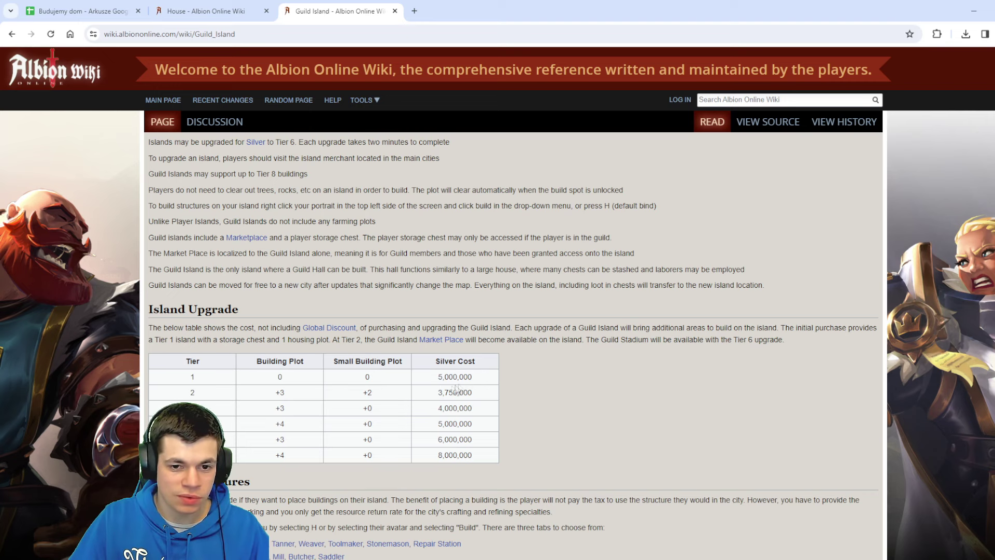
pyautogui.doubleClick(469, 377)
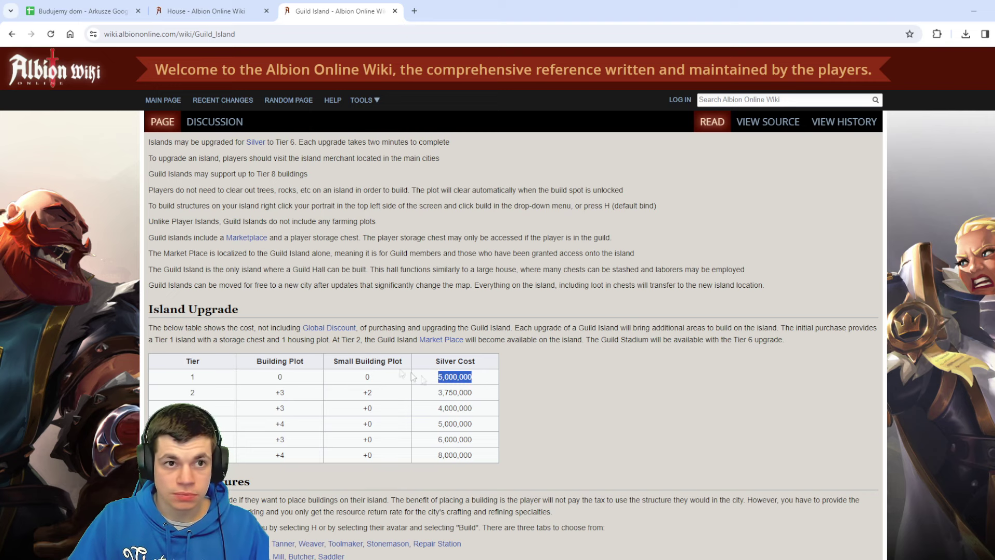
# Step: Switch back to the Budujemy dom spreadsheet and compare the Domek Gildyjny Blacksmith costs for T6 through T8
pyautogui.click(77, 11)
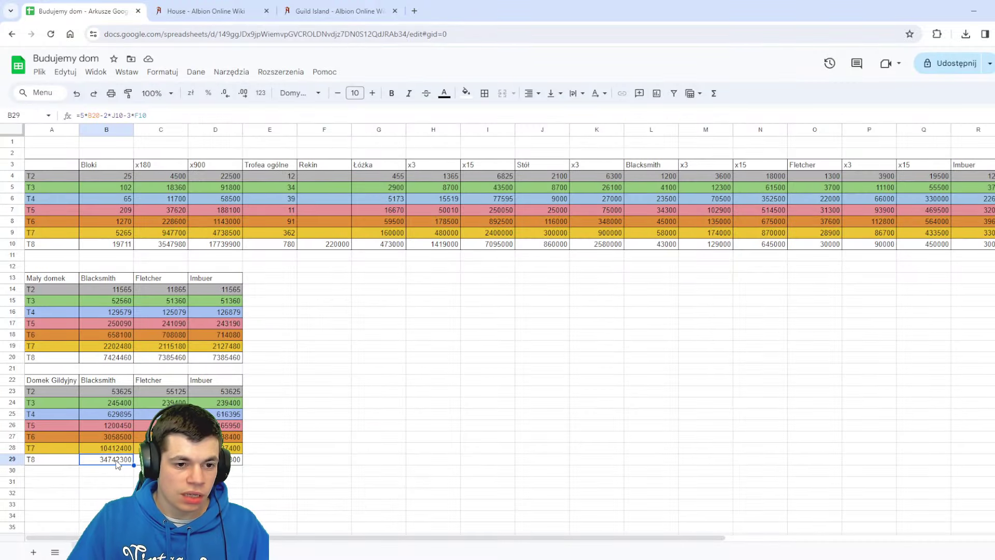
pyautogui.click(107, 449)
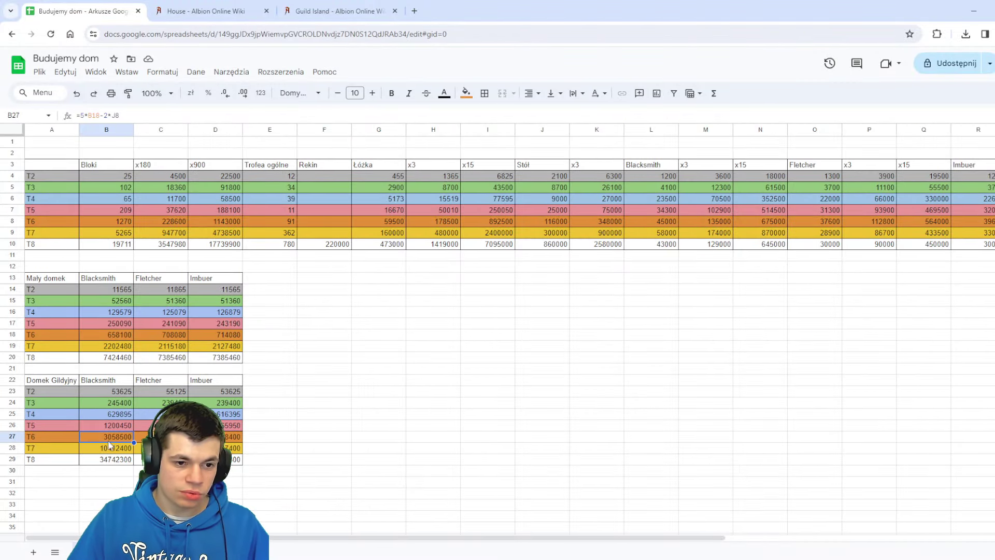
pyautogui.click(109, 459)
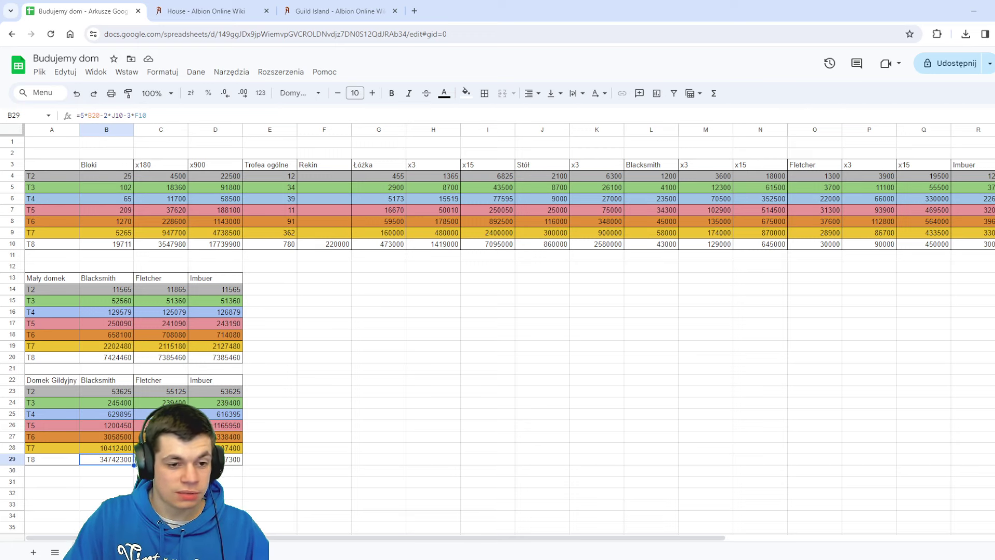
pyautogui.press('Up')
pyautogui.press('Up')
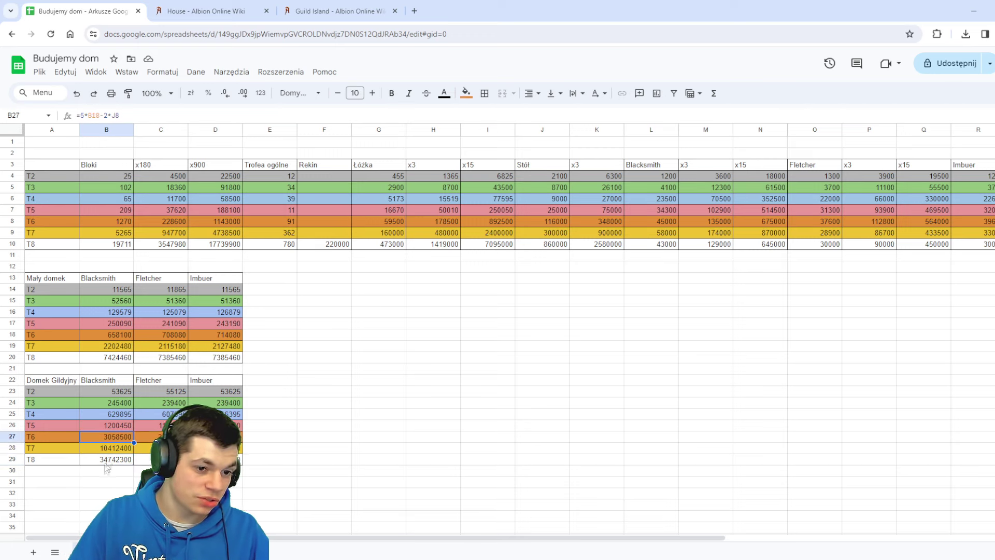
# Step: Add the note "Wyspa + 5M" in cell E22, beside the Domek Gildyjny table's Imbuer header
pyautogui.click(259, 448)
pyautogui.doubleClick(270, 380)
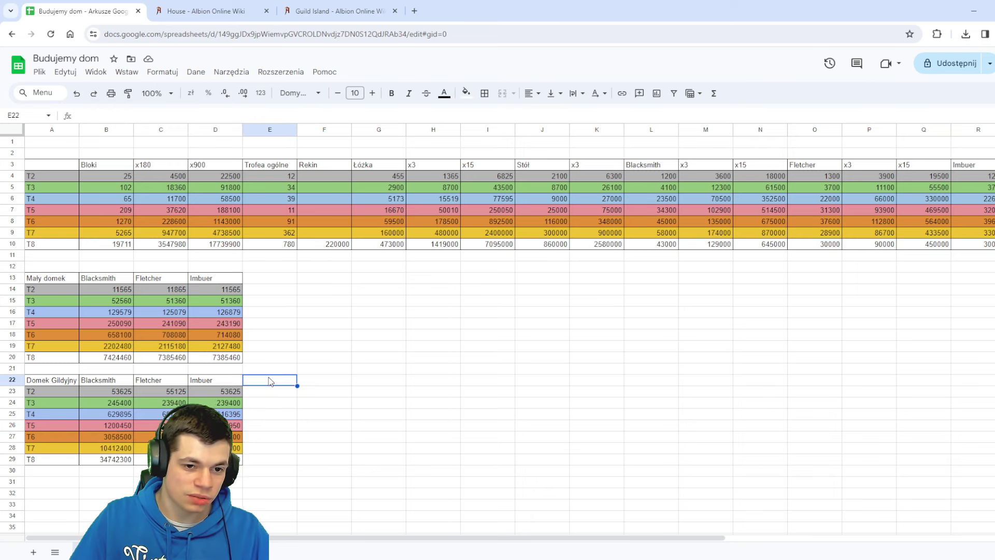
pyautogui.write('Wy')
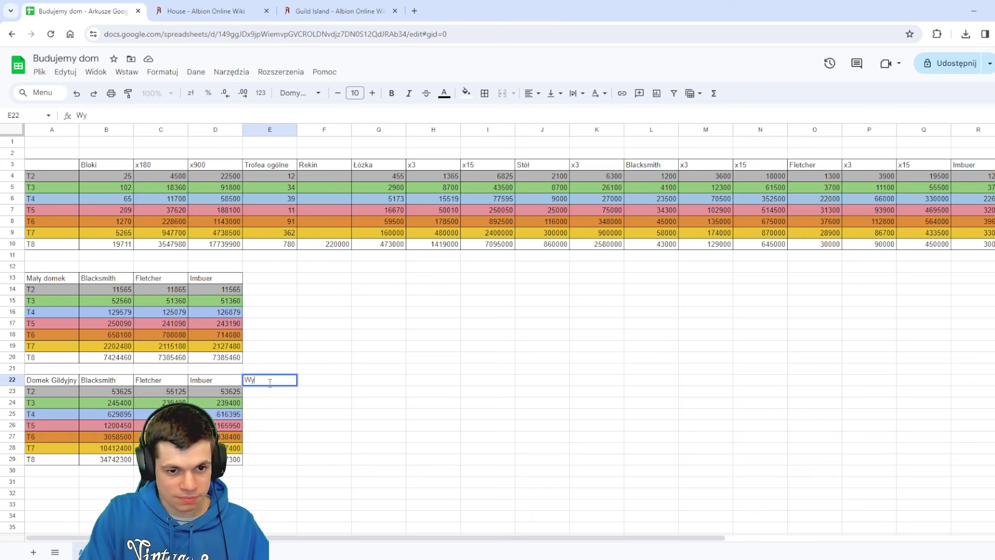
pyautogui.write('spa + 5M')
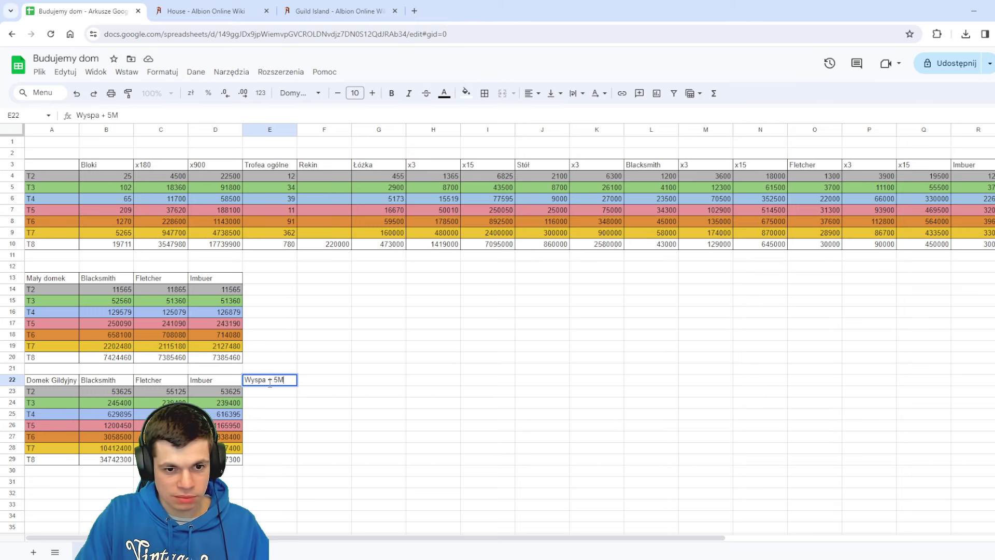
pyautogui.click(306, 413)
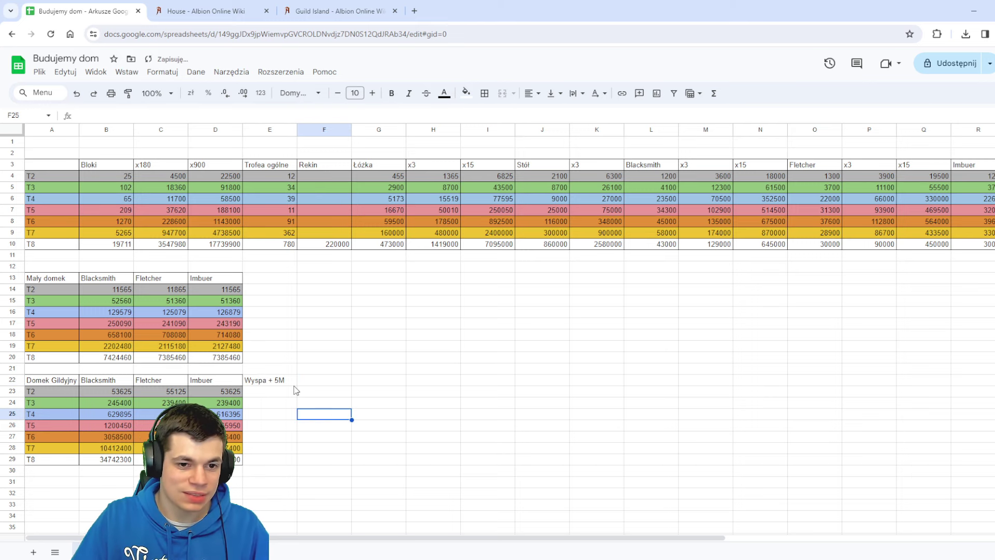
# Step: Review the Mały domek table's header and T7 and T8 rows, comparing the T8 costs for Blacksmith, Fletcher and Imbuer
pyautogui.click(12, 277)
pyautogui.click(11, 346)
pyautogui.click(11, 357)
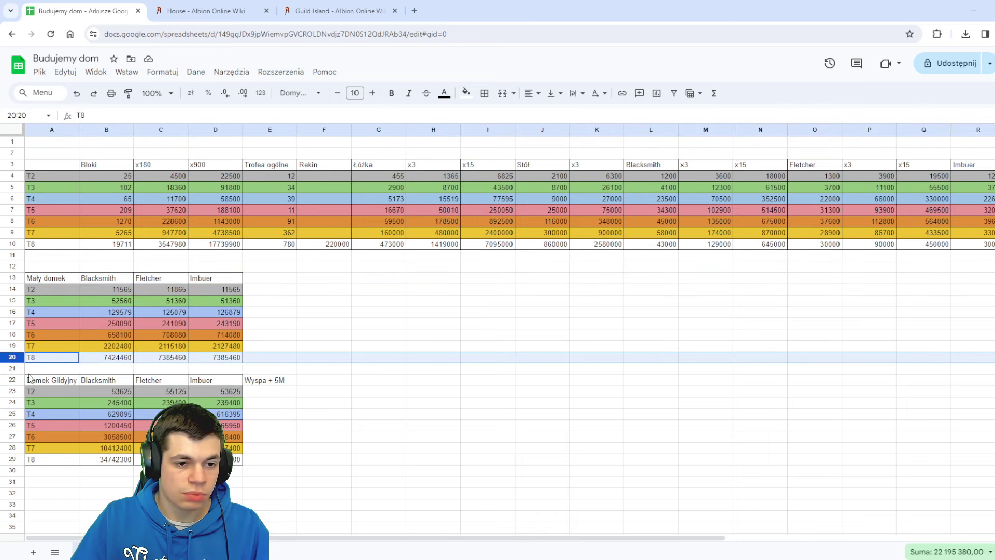
pyautogui.click(12, 279)
pyautogui.click(13, 357)
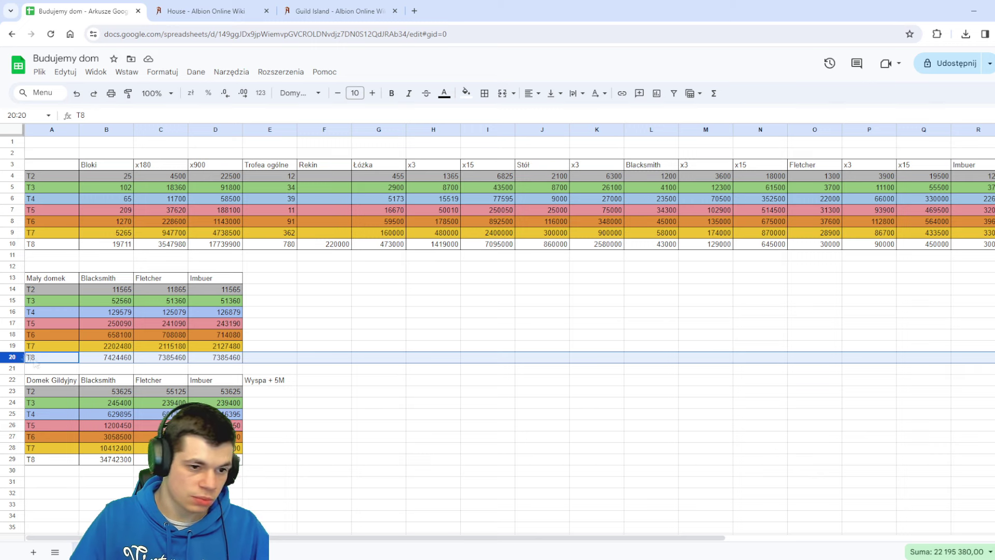
pyautogui.click(233, 357)
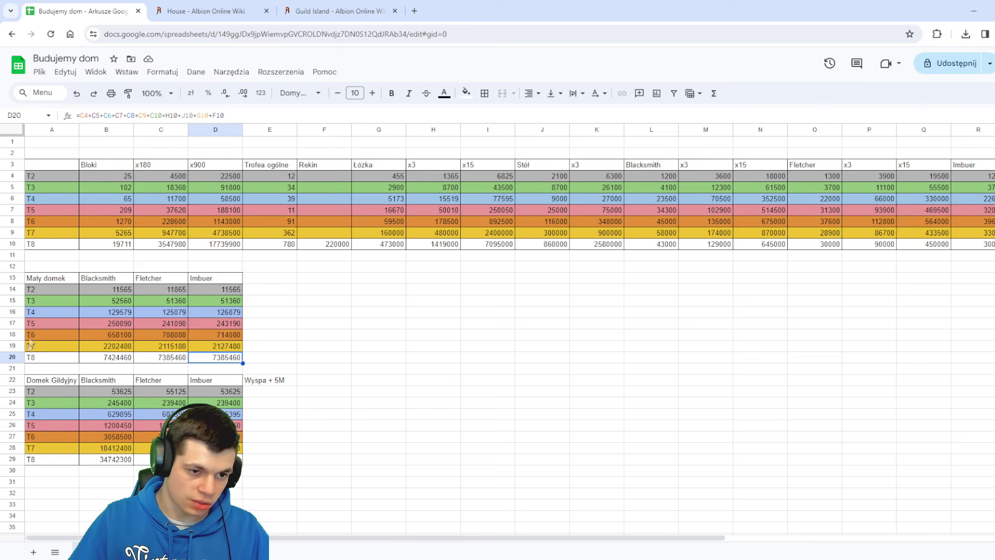
pyautogui.click(106, 361)
pyautogui.click(161, 357)
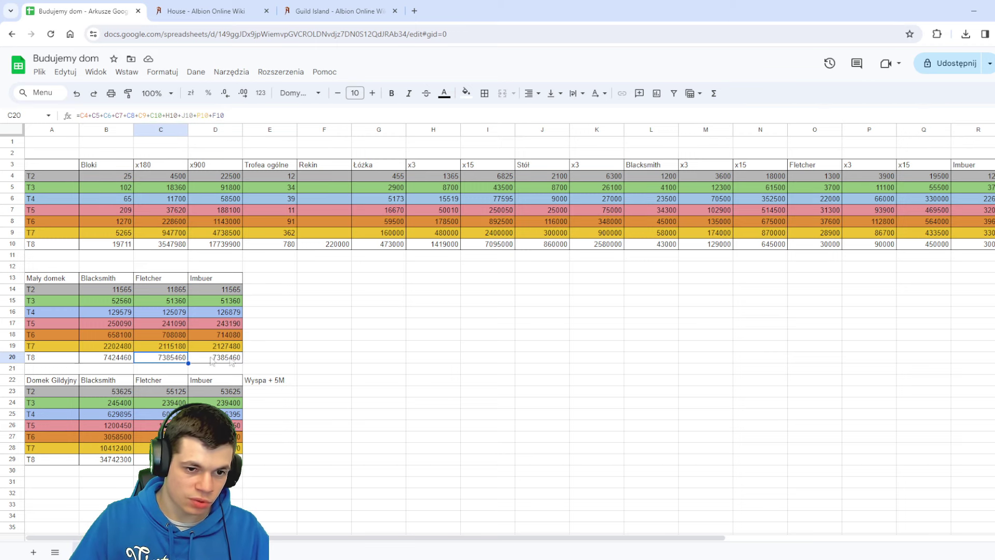
pyautogui.click(270, 357)
pyautogui.click(299, 469)
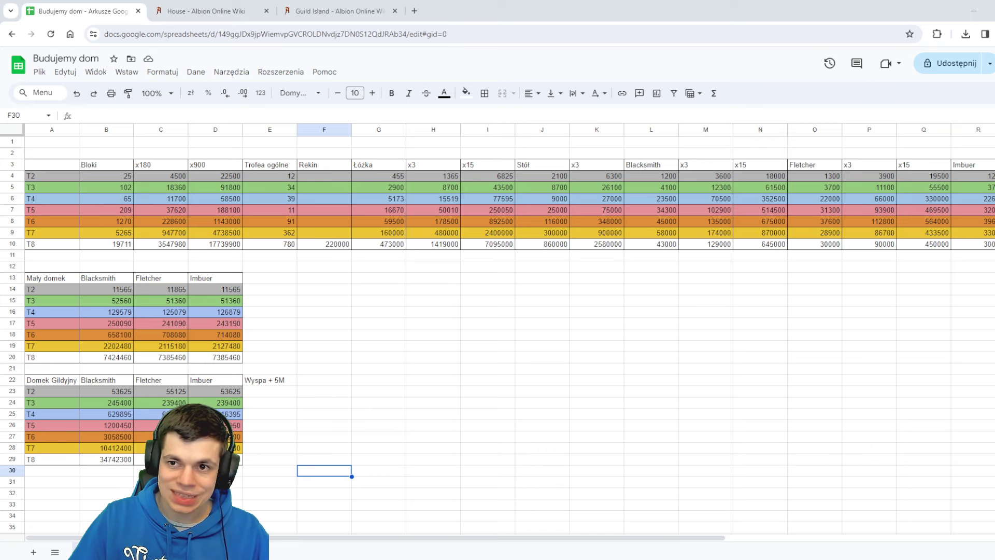
# Step: Review the island cost note and the T6, T7 and T8 rows of the Domek Gildyjny table
pyautogui.click(277, 382)
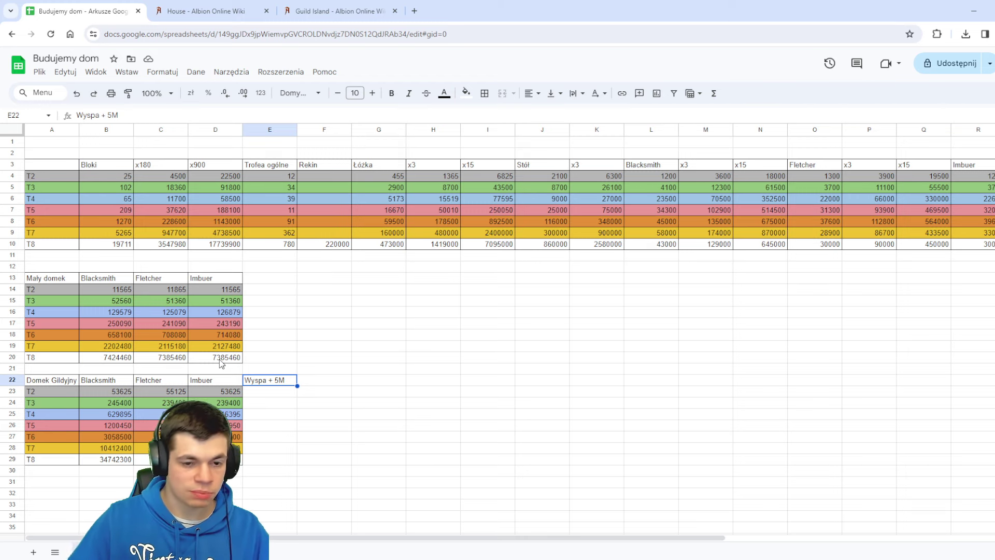
pyautogui.click(12, 438)
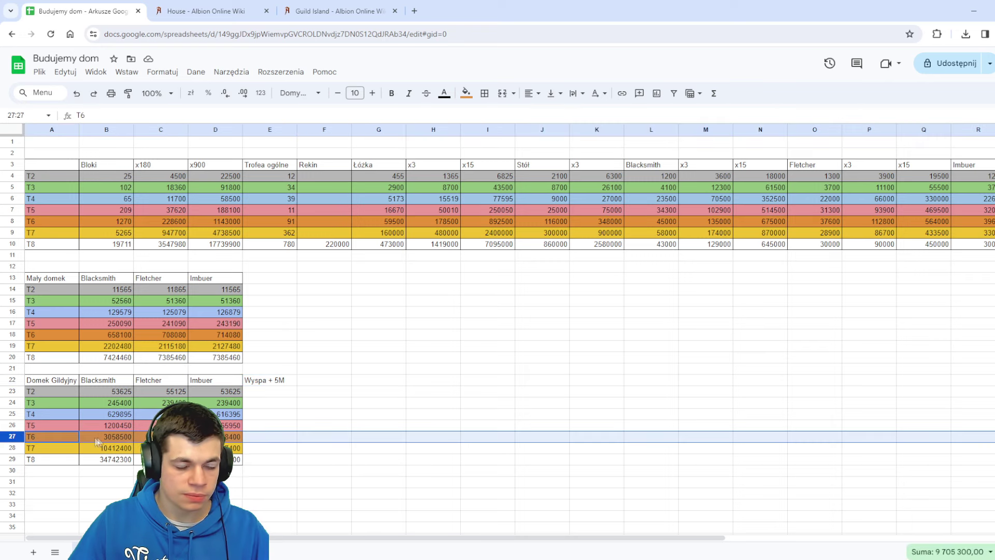
pyautogui.click(16, 448)
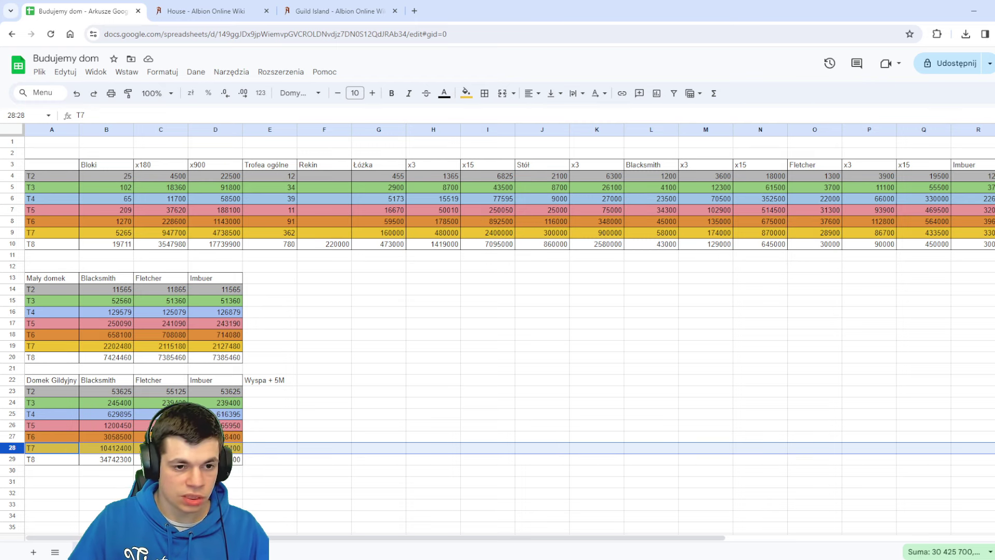
pyautogui.click(13, 459)
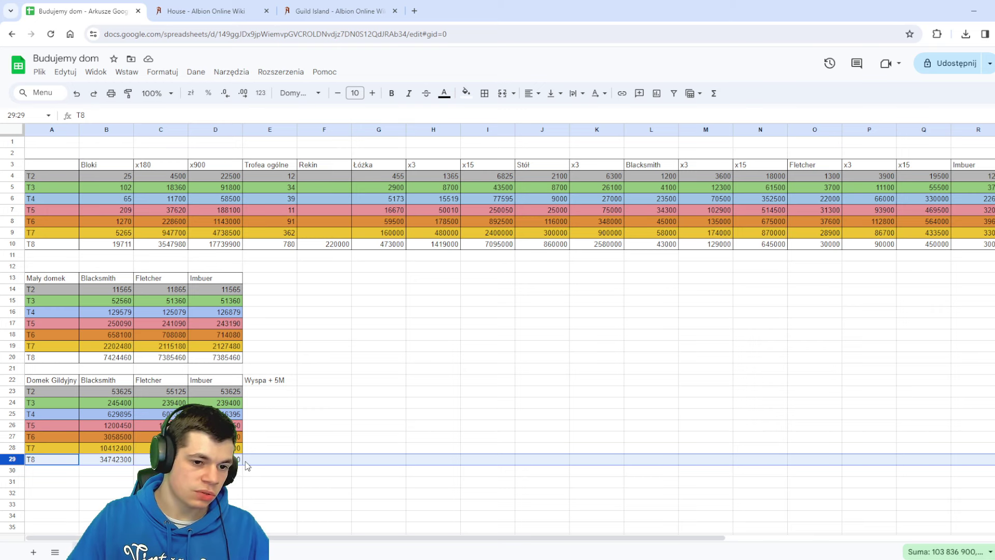
pyautogui.keyDown('shift'); pyautogui.click(16, 447); pyautogui.keyUp('shift')
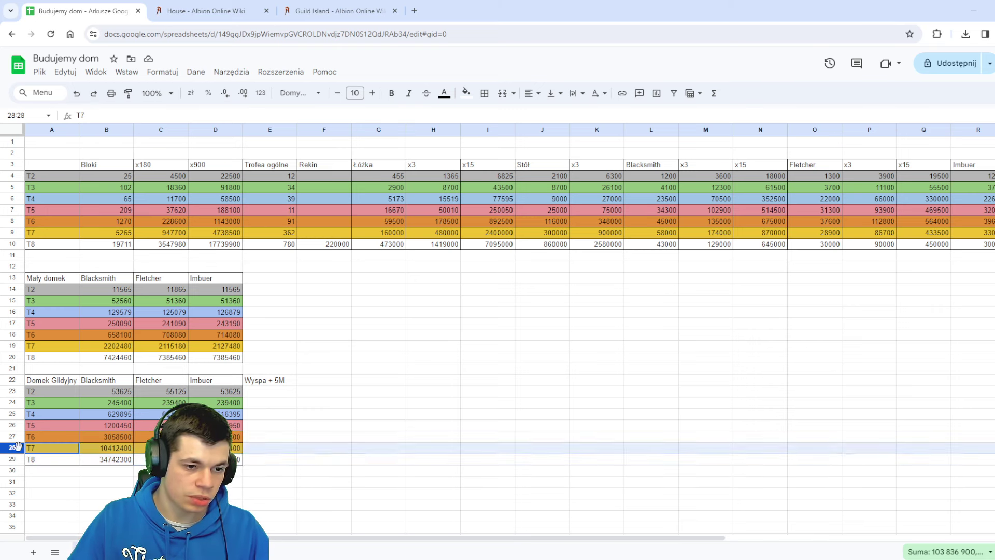
pyautogui.click(340, 393)
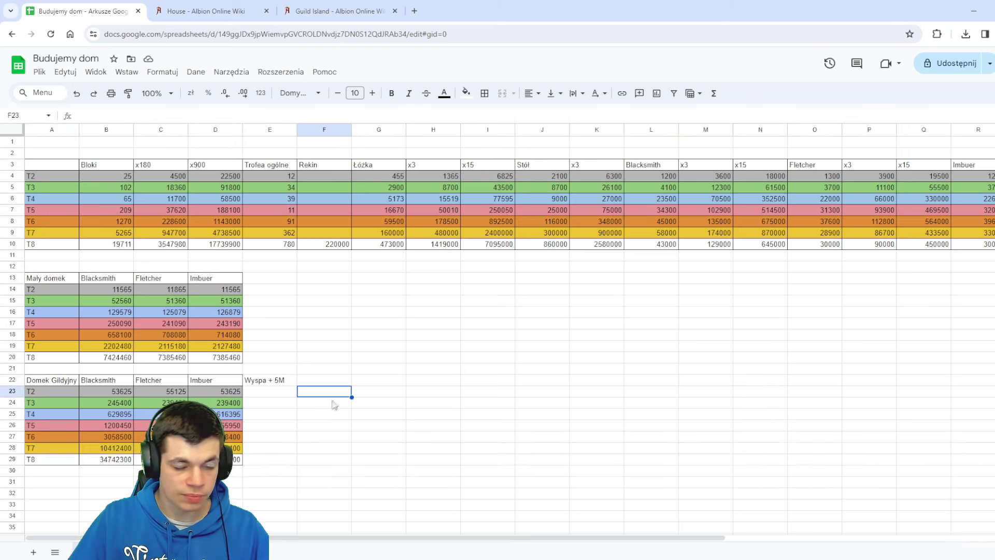
# Step: Review the Blacksmith, Fletcher and Imbuer trophy cost columns in the upper materials table
pyautogui.moveTo(342, 538); pyautogui.dragTo(285, 516)
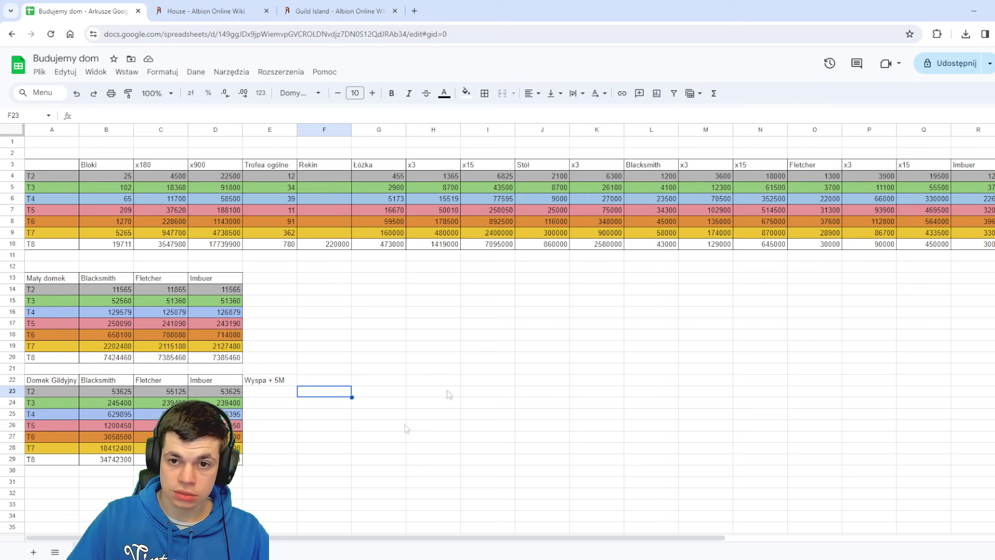
pyautogui.click(654, 153)
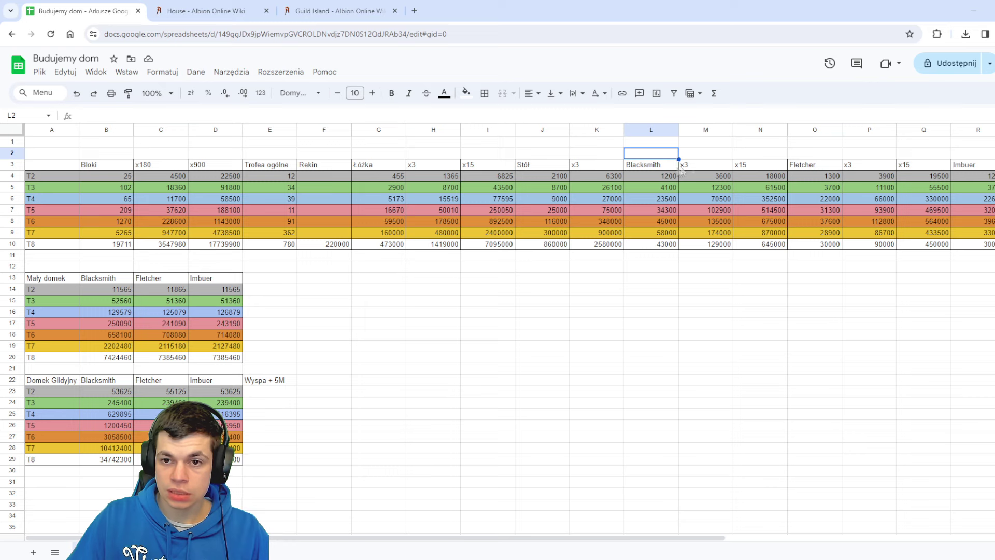
pyautogui.click(965, 167)
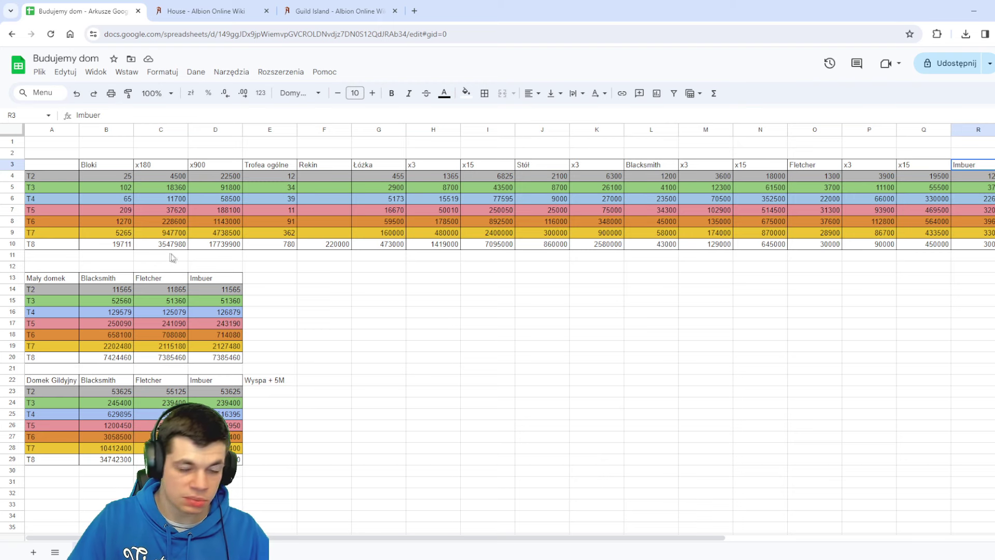
# Step: Compare the Mały domek and Domek Gildyjny cost tables, taking the "Wyspa + 5M" island note into account
pyautogui.click(288, 305)
pyautogui.click(273, 383)
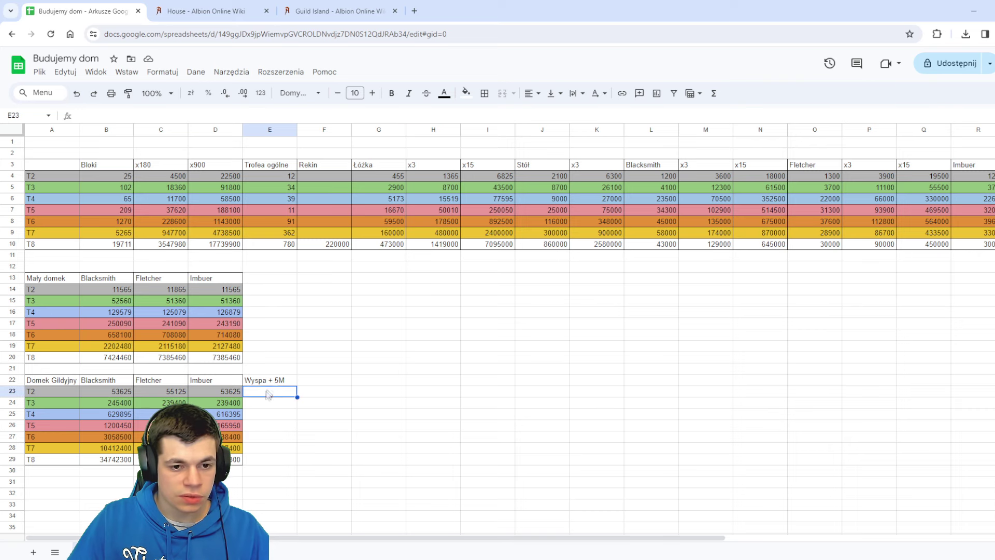
pyautogui.doubleClick(289, 380)
pyautogui.click(337, 380)
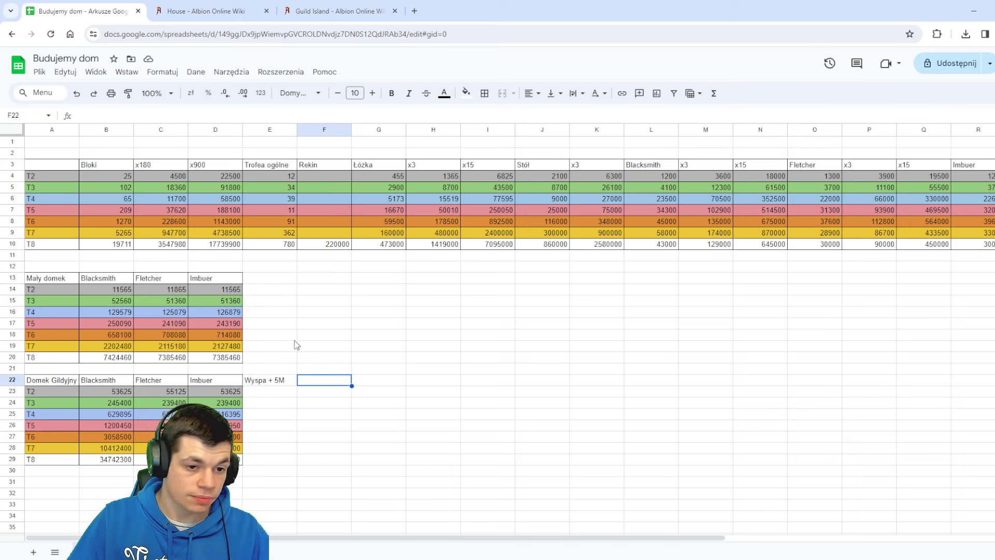
pyautogui.click(298, 414)
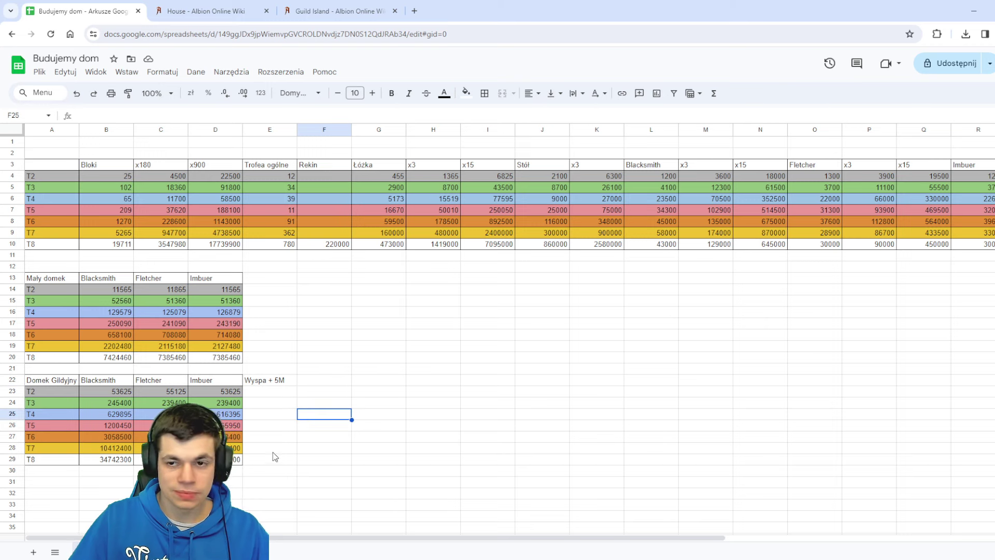